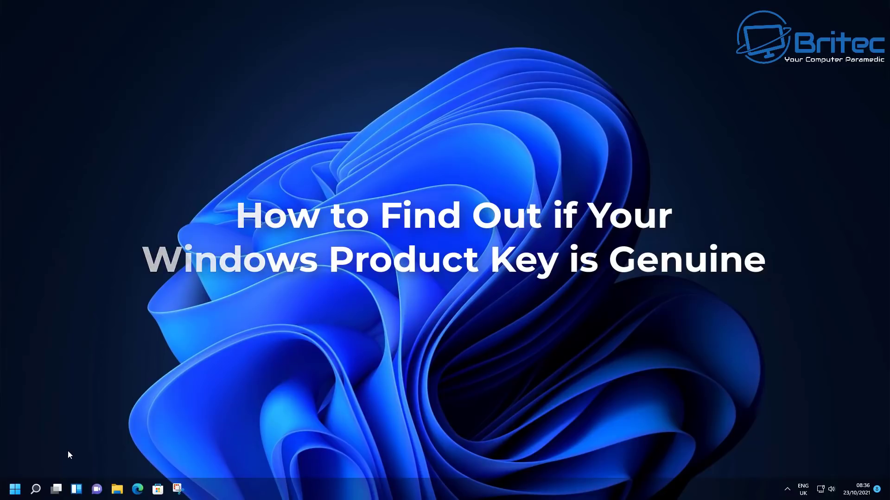
Step: Open Settings' Activation page to confirm Windows 11 Pro shows an Active state
click(10, 487)
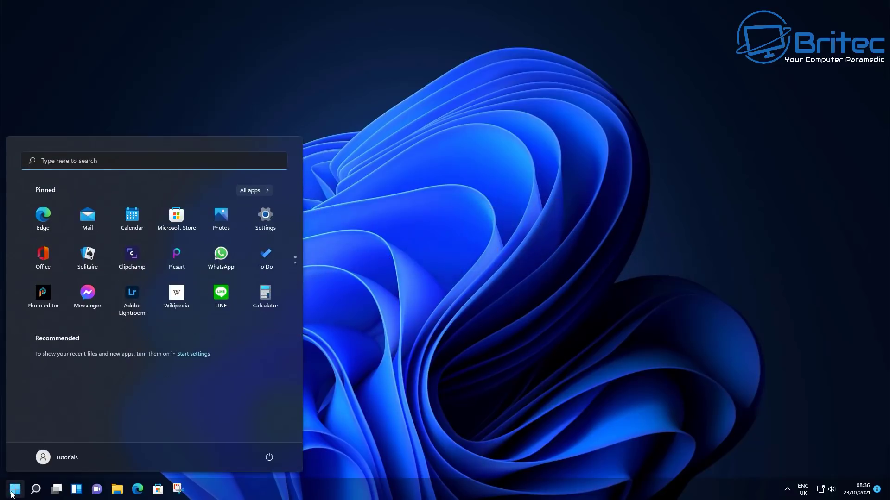
click(267, 226)
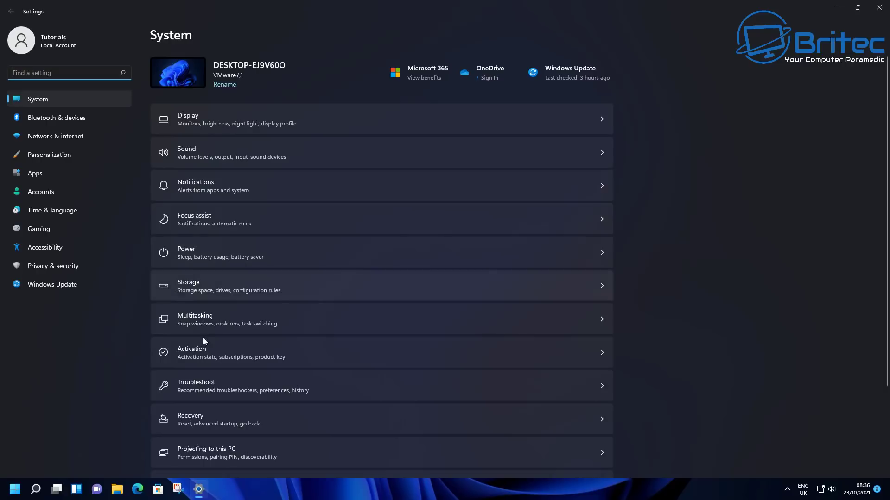
click(201, 356)
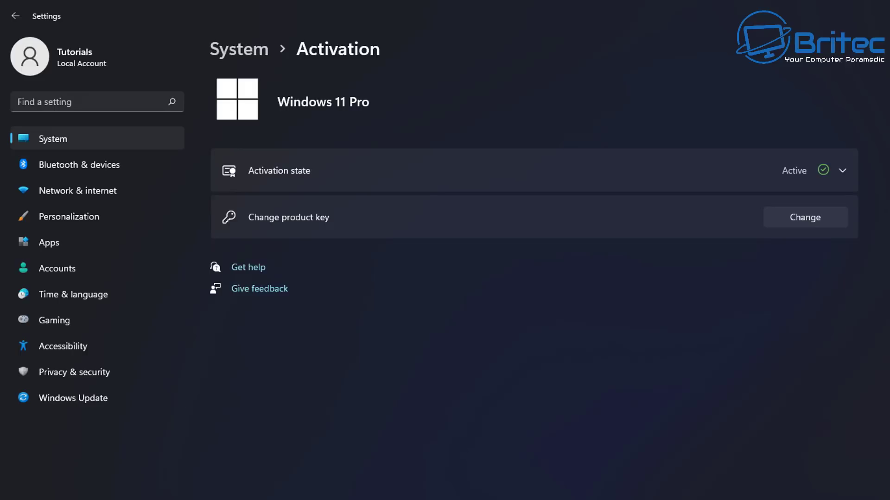
Step: Search Settings for 'cmd', which returns no results
click(74, 102)
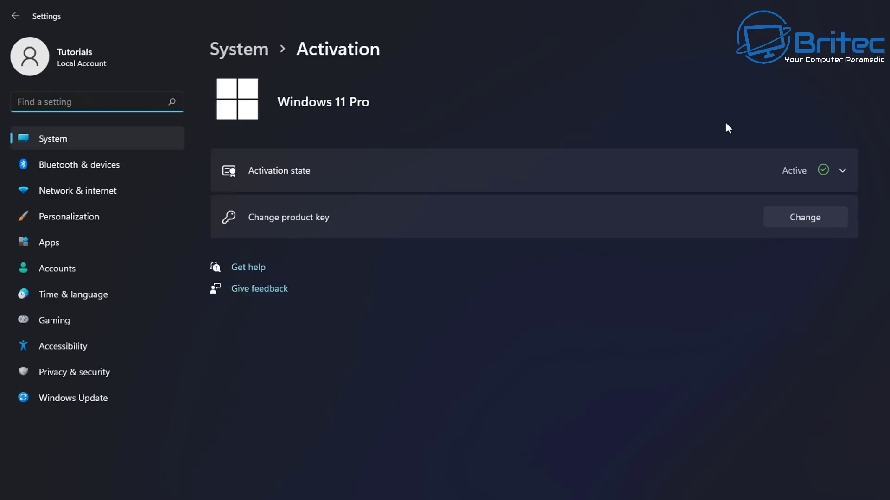
text(cmd)
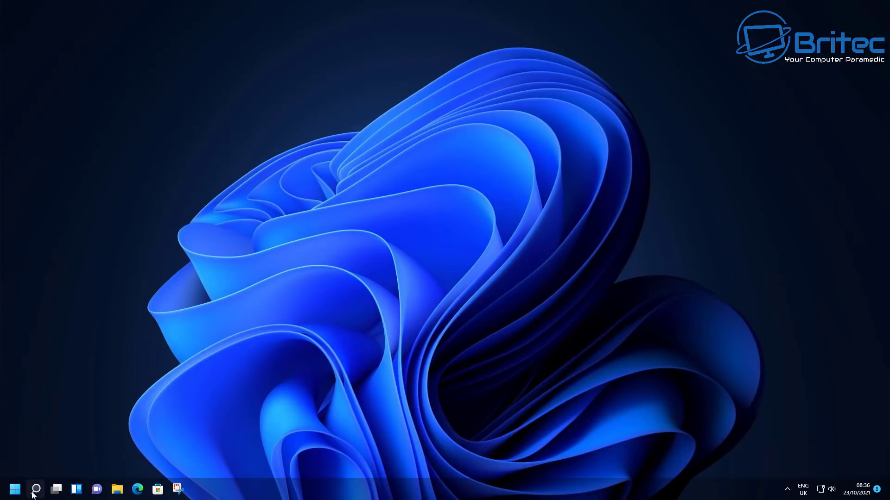
Step: Launch Command Prompt as administrator from a 'cmd' search, approving the UAC prompt
click(35, 490)
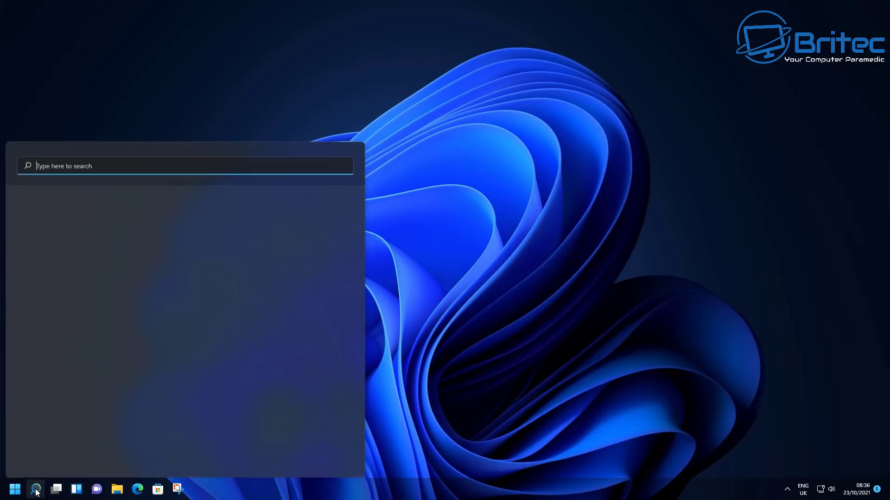
text(cmd)
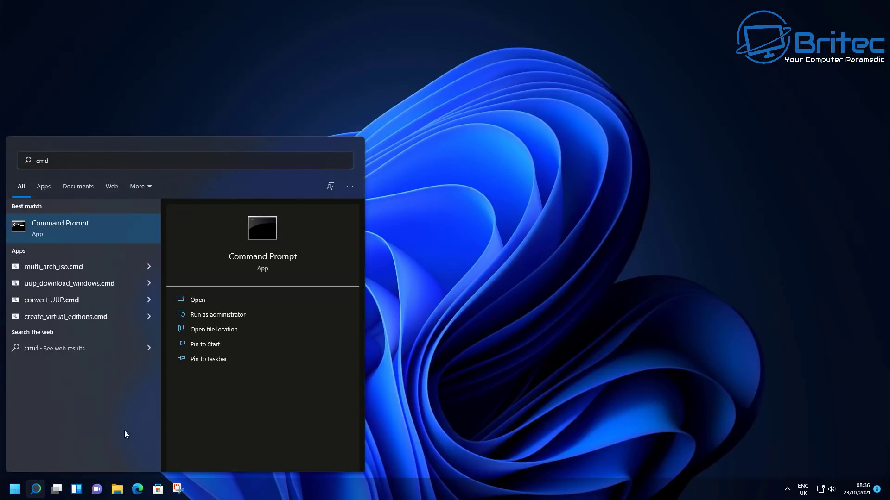
click(217, 315)
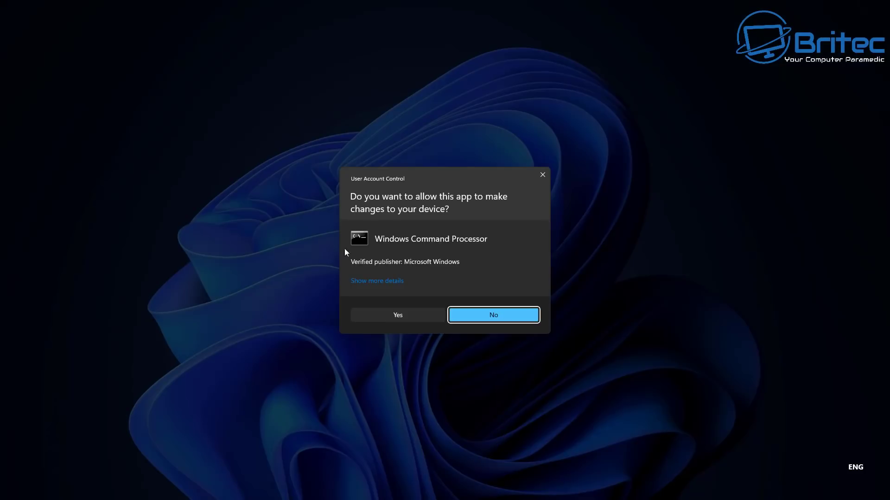
click(409, 315)
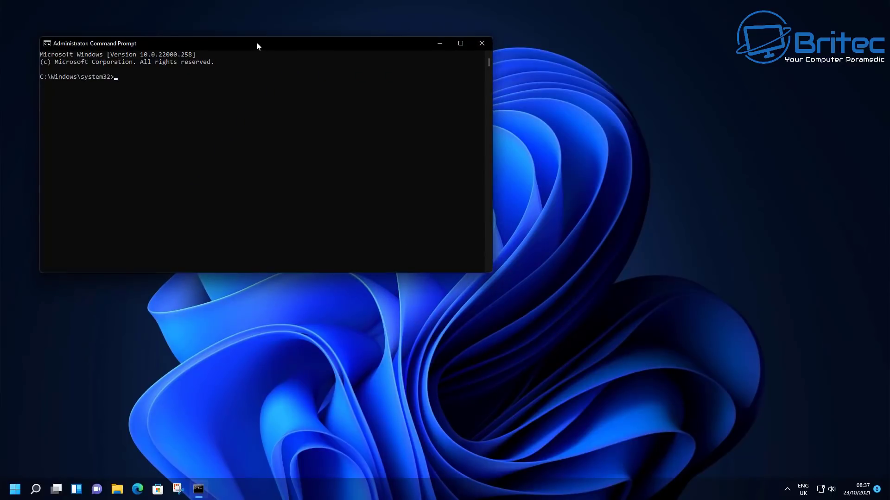
Step: Run slmgr /dli to display the installed key's licence information
drag(257, 42, 270, 51)
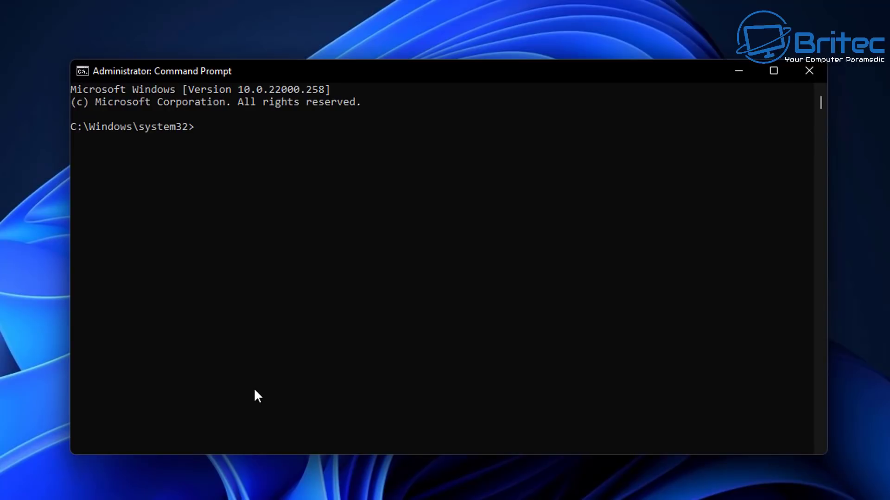
text(slmgr /dli)
key(Return)
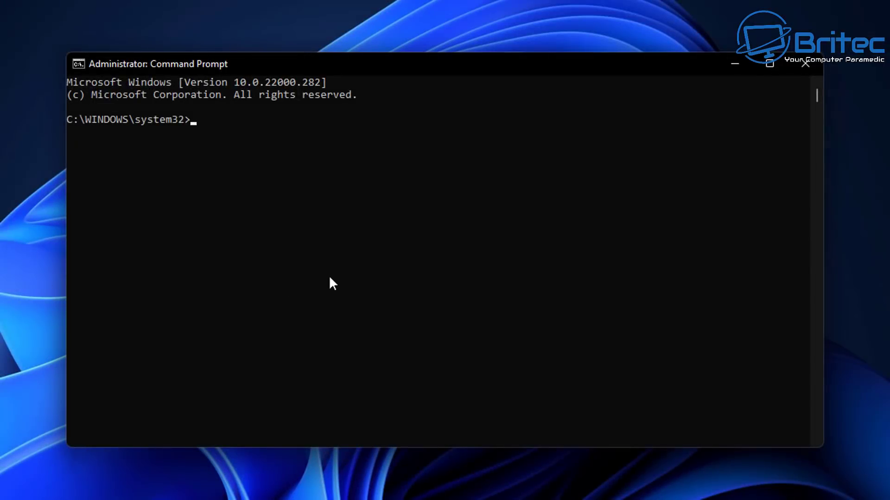
Step: Rerun slmgr /dli in the elevated console to show current key details
click(341, 278)
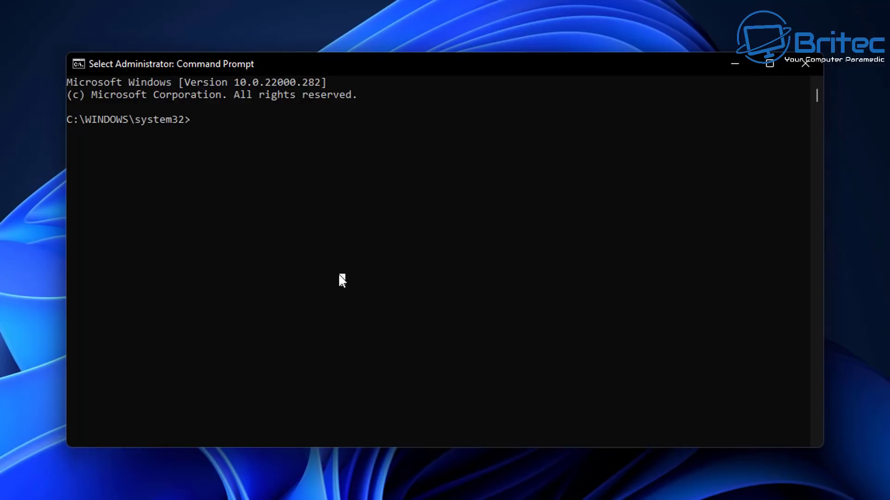
text(slm)
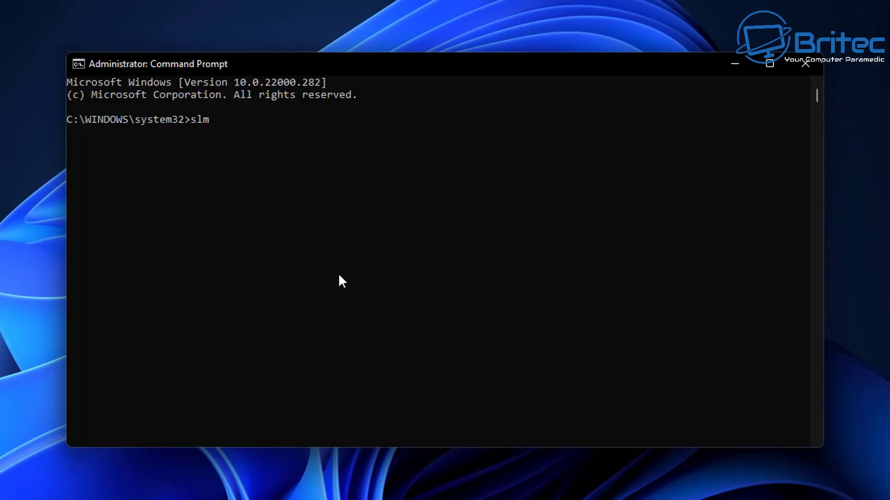
text(gr /dli)
key(Return)
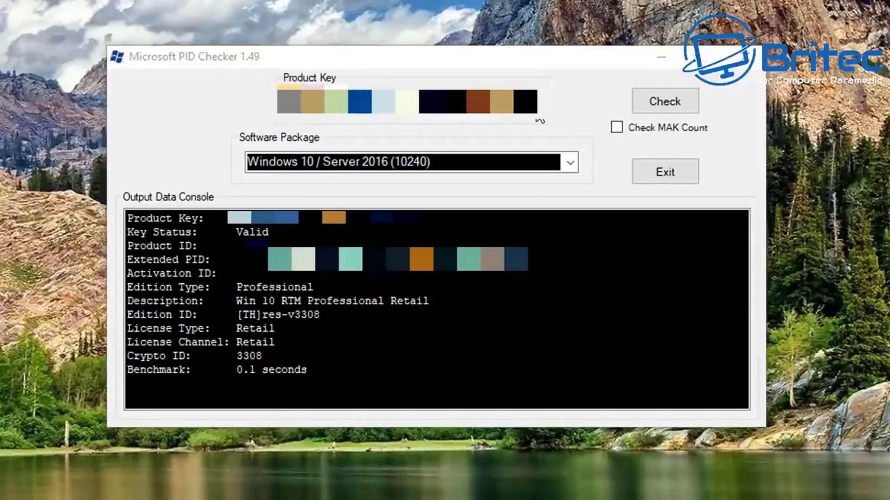
Step: In PID Checker, confirm the valid Professional Retail key and enable Check MAK Count
click(571, 163)
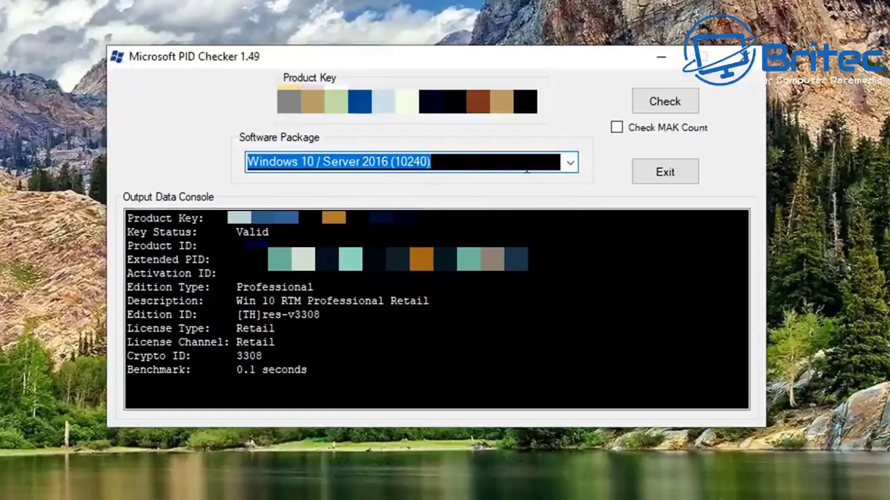
click(524, 163)
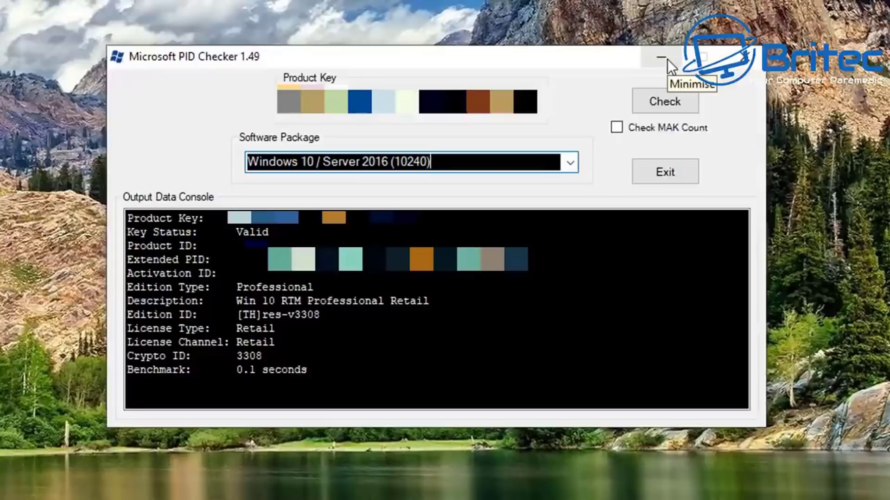
click(619, 130)
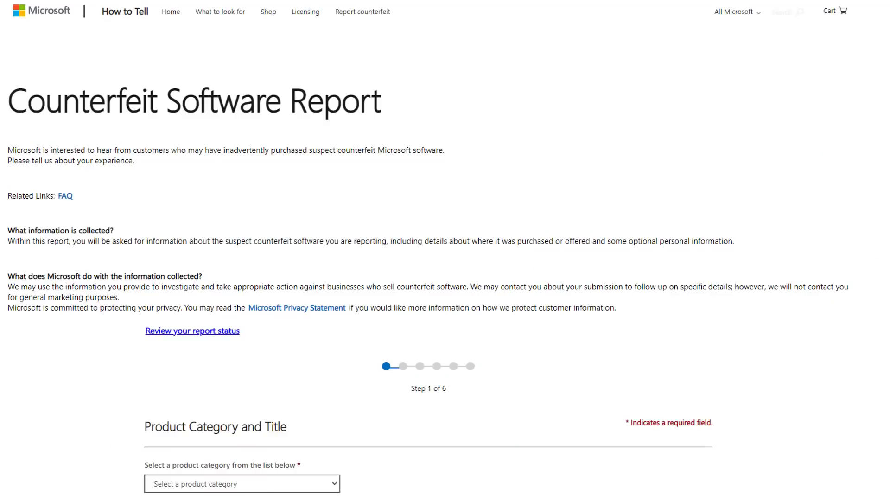
Step: Set the report's category to Windows operating system and title to Other (specify below)
scroll(396, 445, down, 2)
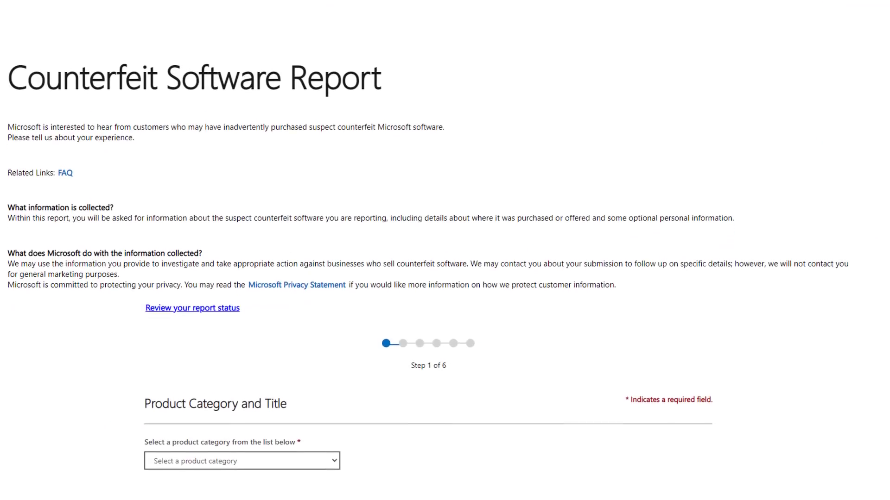
click(302, 421)
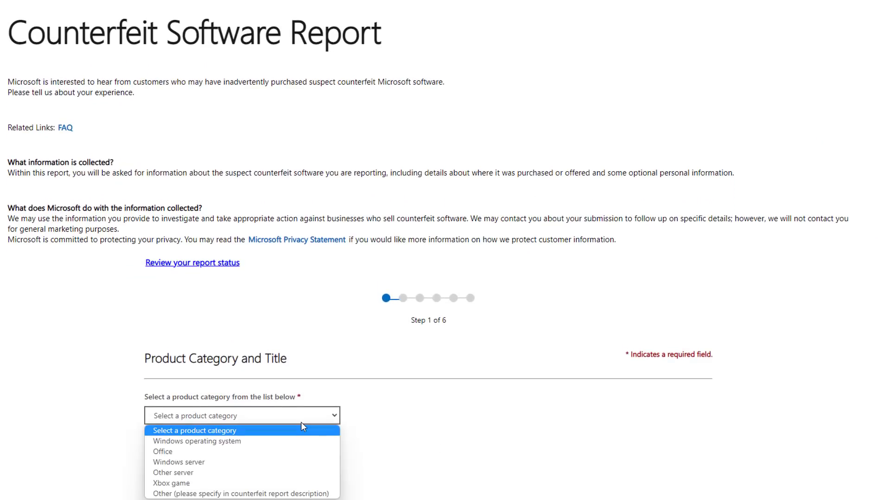
click(234, 442)
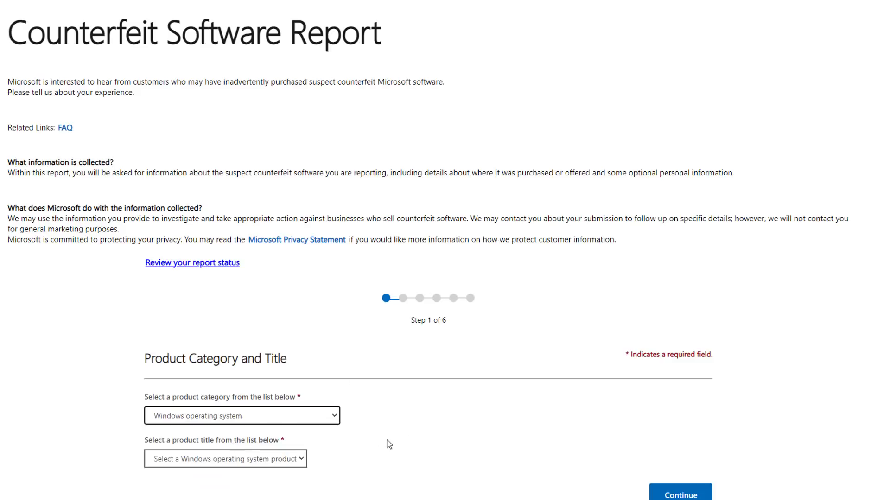
click(298, 459)
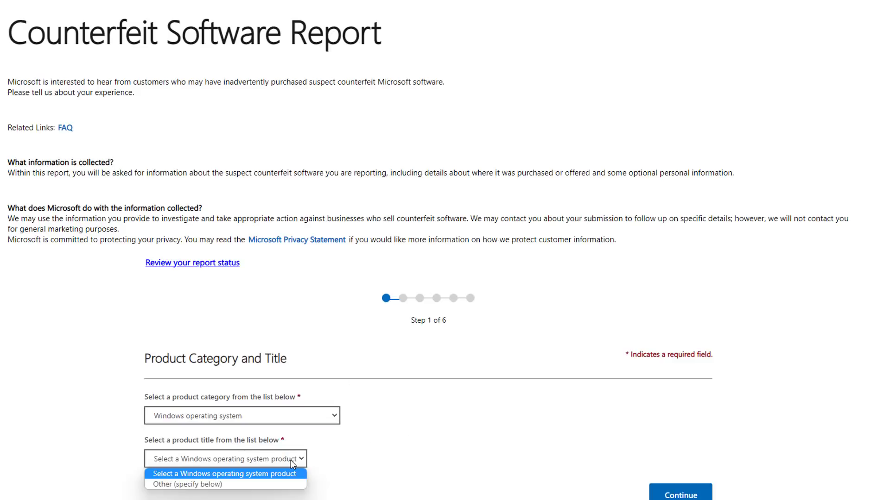
click(239, 484)
scroll(470, 446, down, 3)
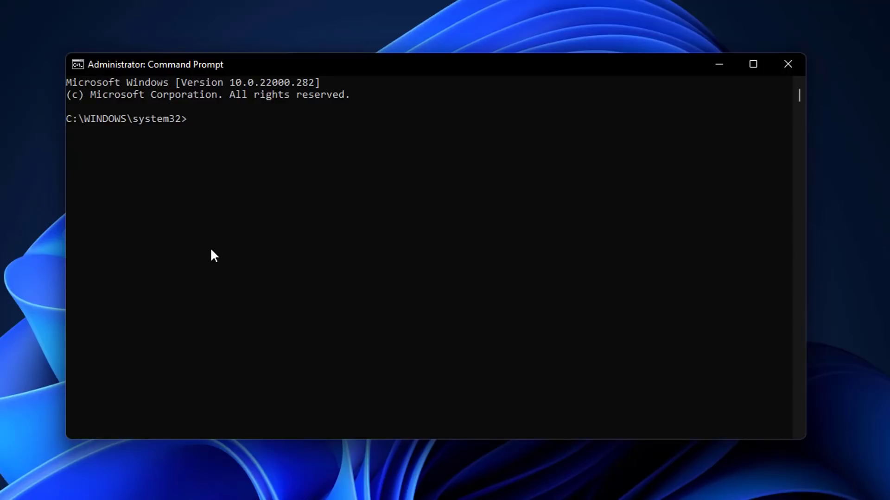
Step: Run slmgr.vbs /xpr, confirm Professional is permanently activated, and dismiss the message
text(slmgr.vbs /)
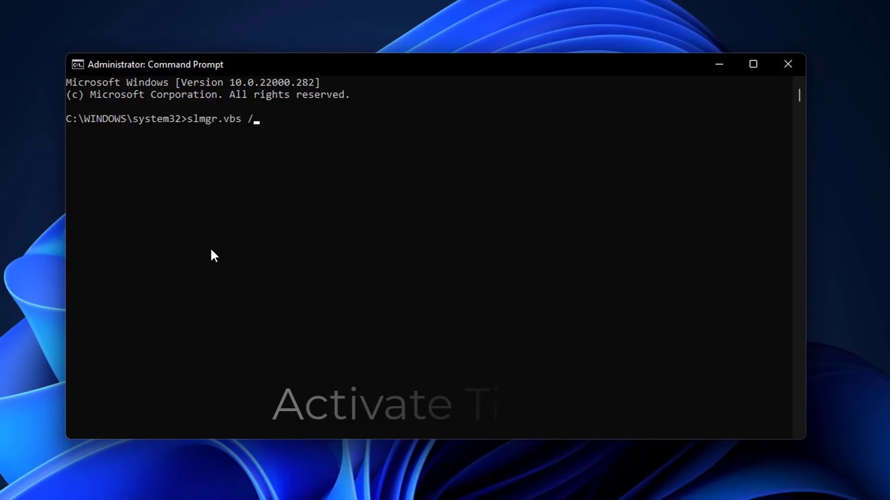
text(xpr)
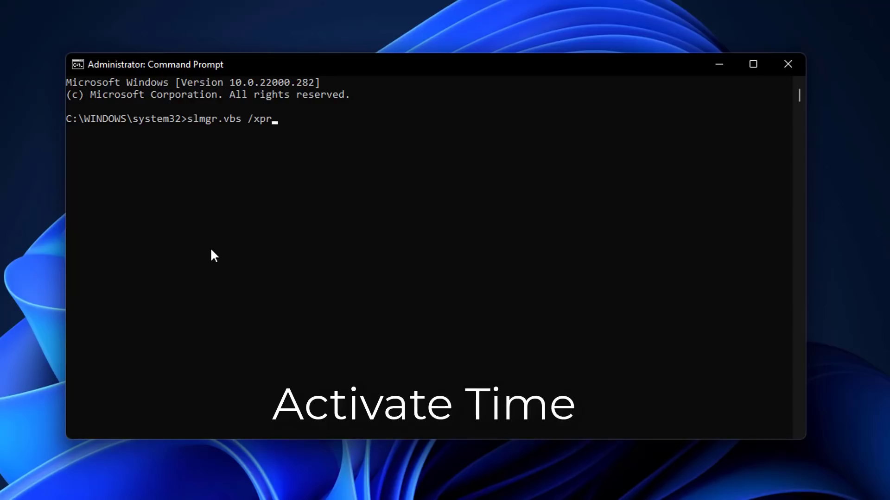
key(Return)
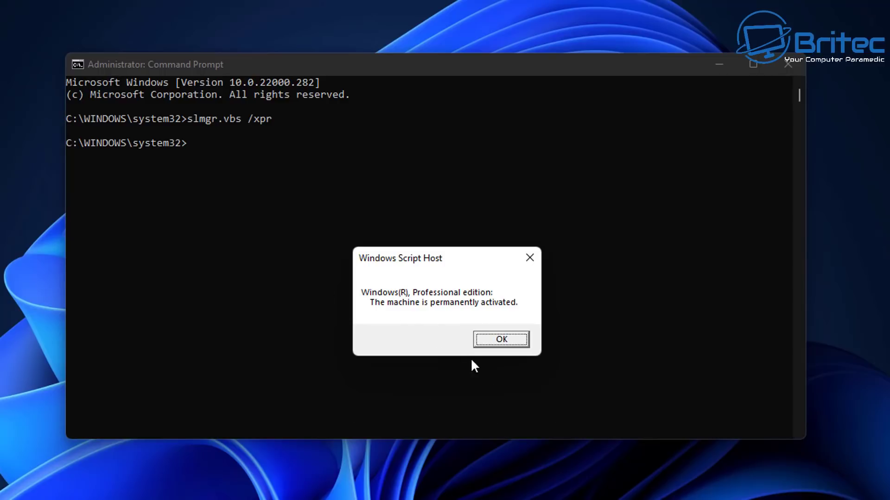
click(505, 342)
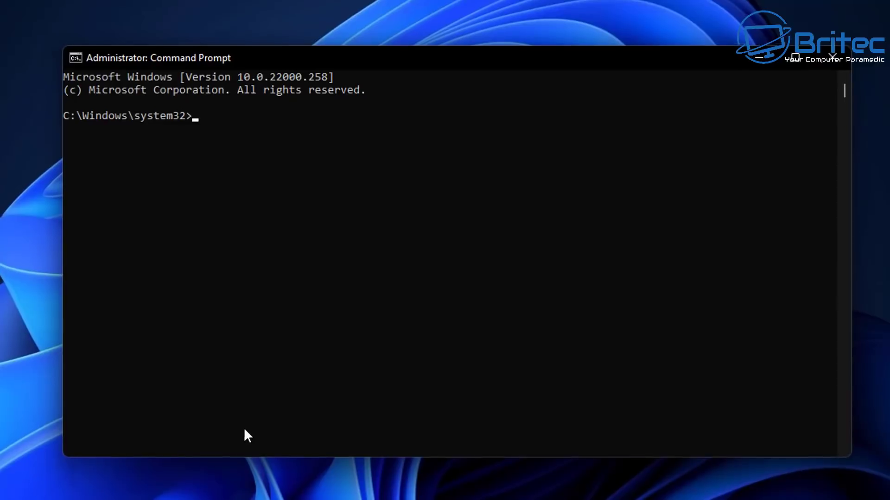
Step: Run slmgr.vbs /upk to uninstall the current product key
text(slm)
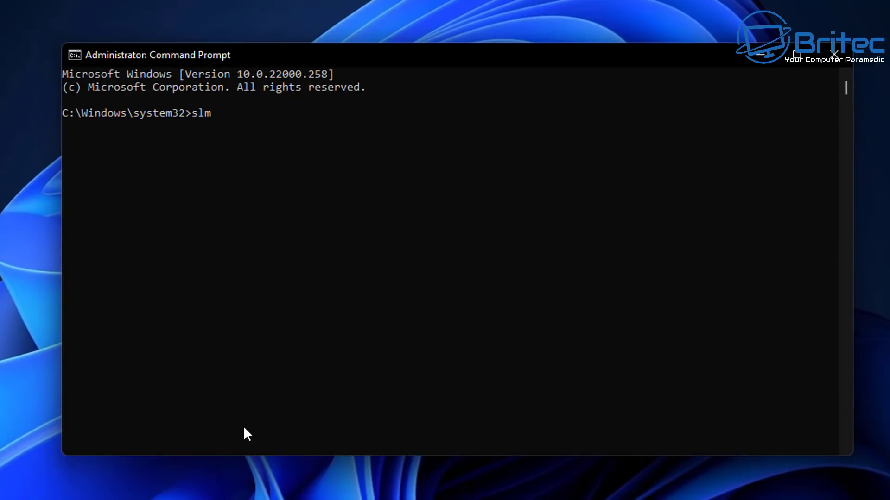
text(gr.vbs /upk)
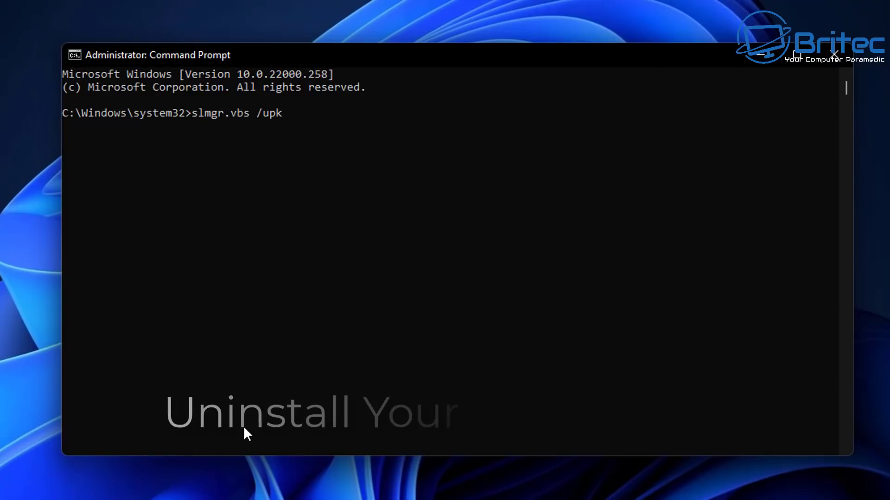
key(Return)
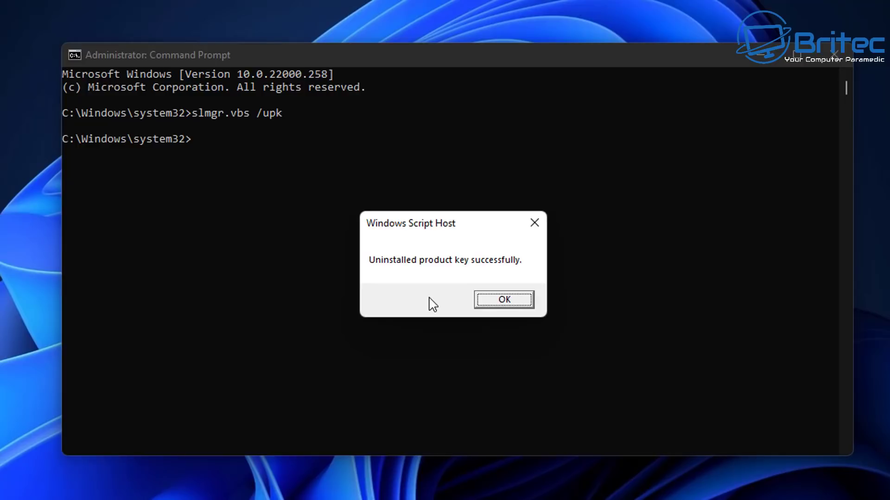
Step: Dismiss the uninstall confirmation, then run slmgr.vbs /cpky to clear the registry key
click(502, 301)
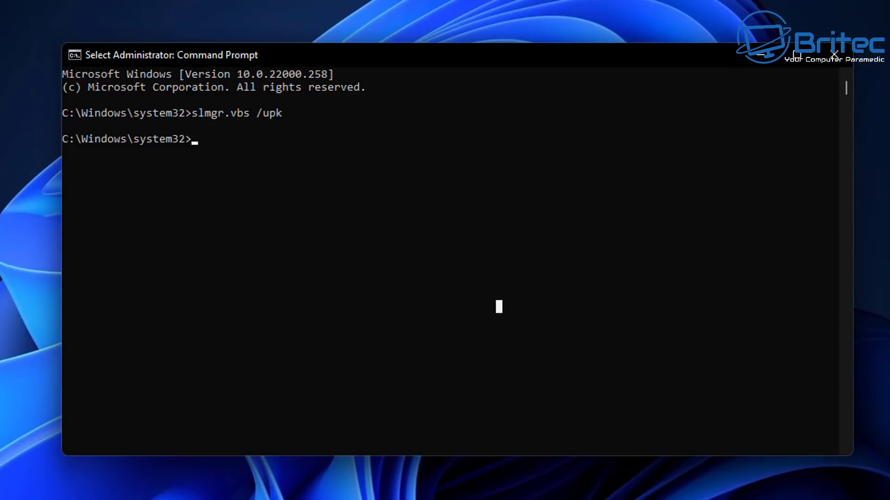
key(Escape)
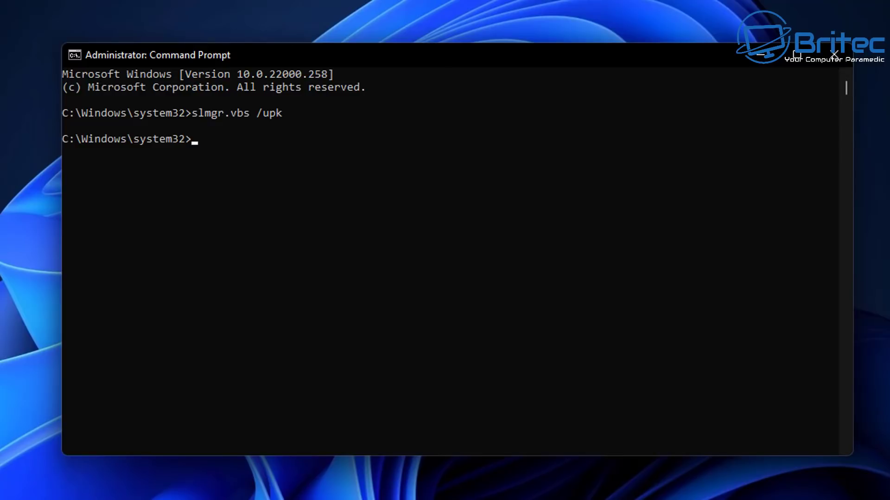
text(slmgr.vbs /cpky)
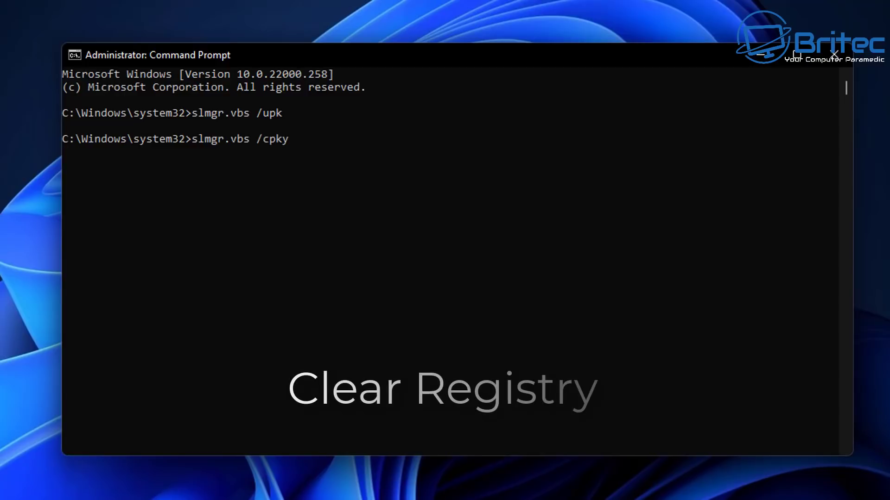
key(Return)
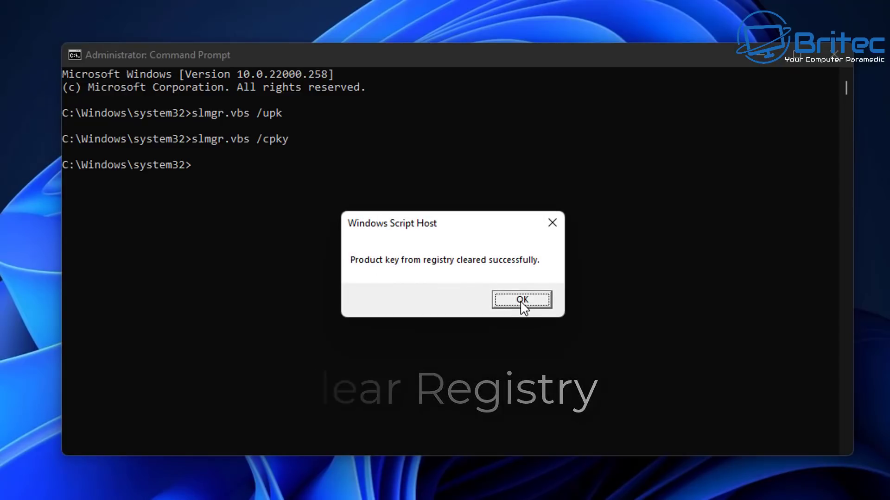
click(529, 291)
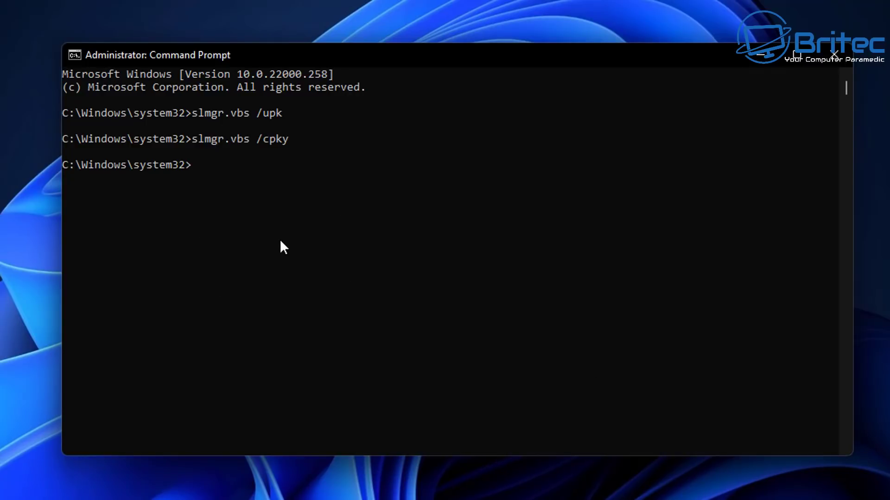
Step: Close Command Prompt and open Settings' Activation page, showing Windows 11 Pro not active with error 0xC004F074
click(837, 55)
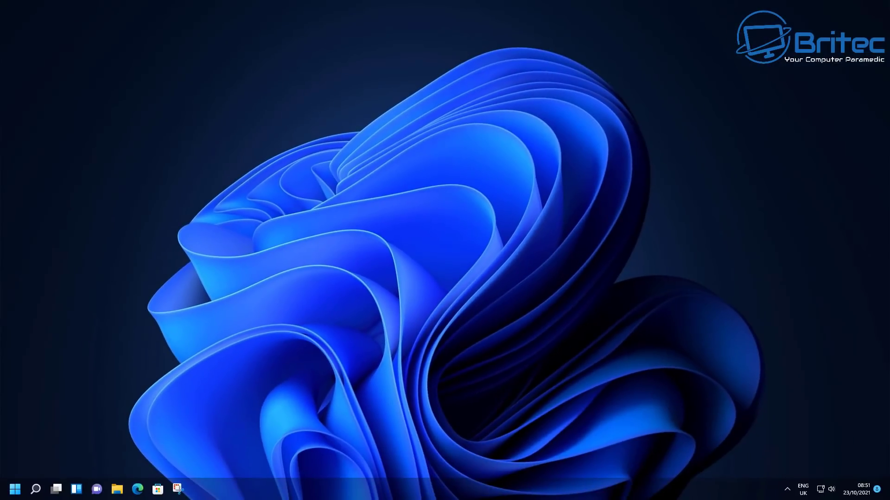
click(15, 489)
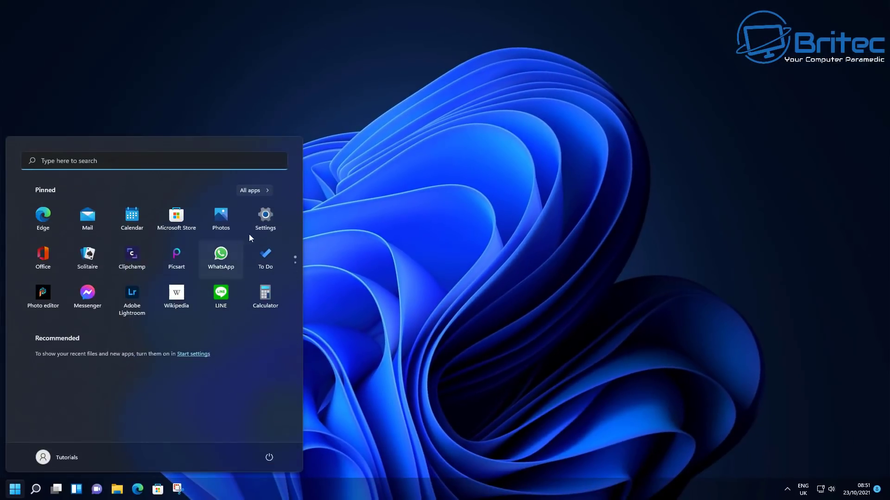
click(265, 218)
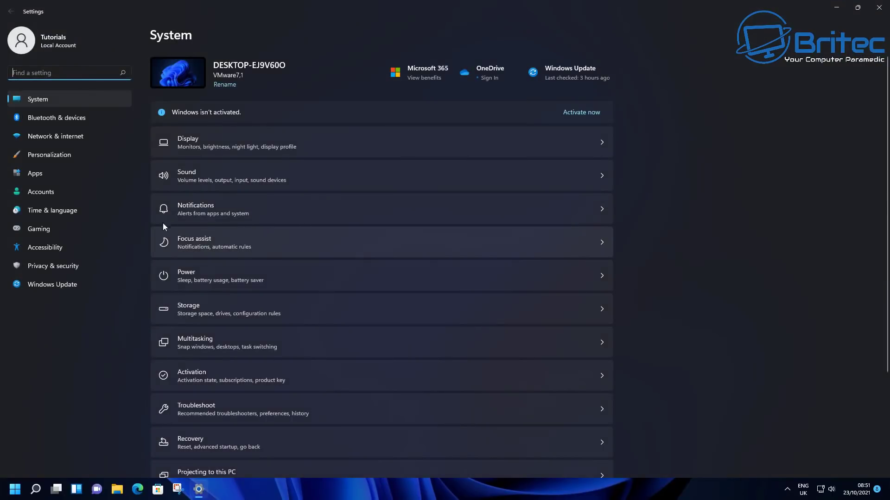
click(202, 374)
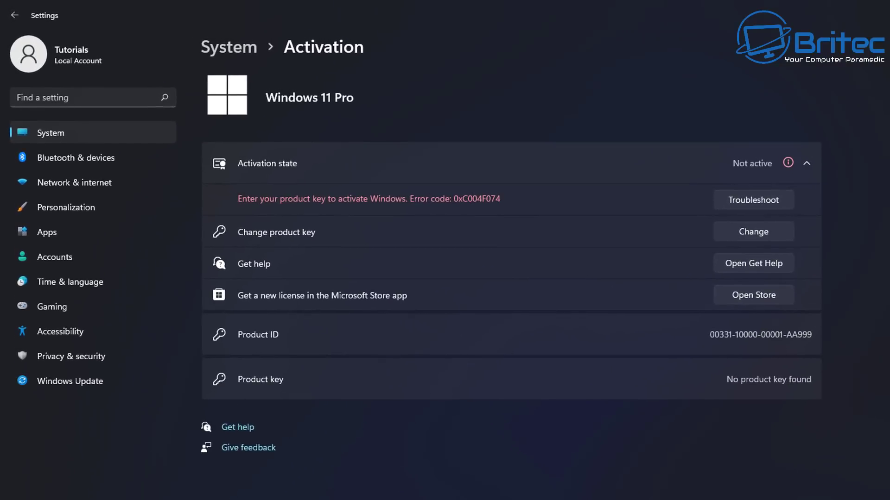
Step: Paste the new product key into the Change product key dialog and submit it
click(766, 233)
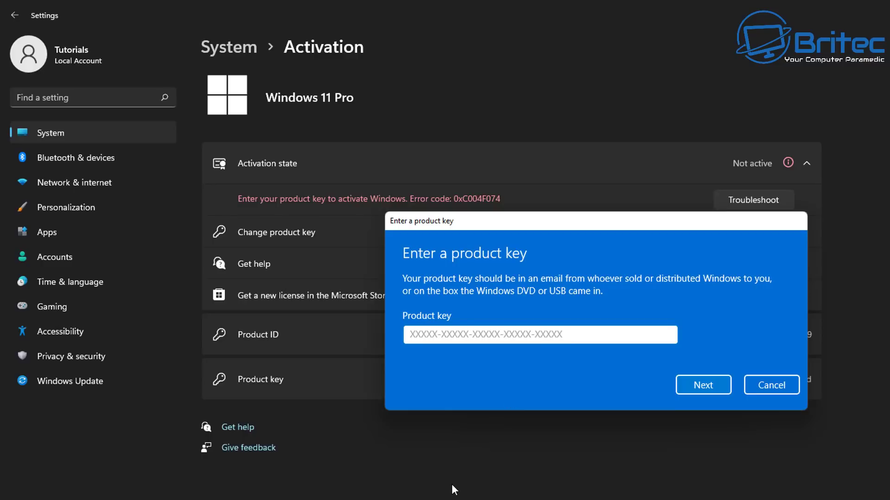
key(ctrl+v)
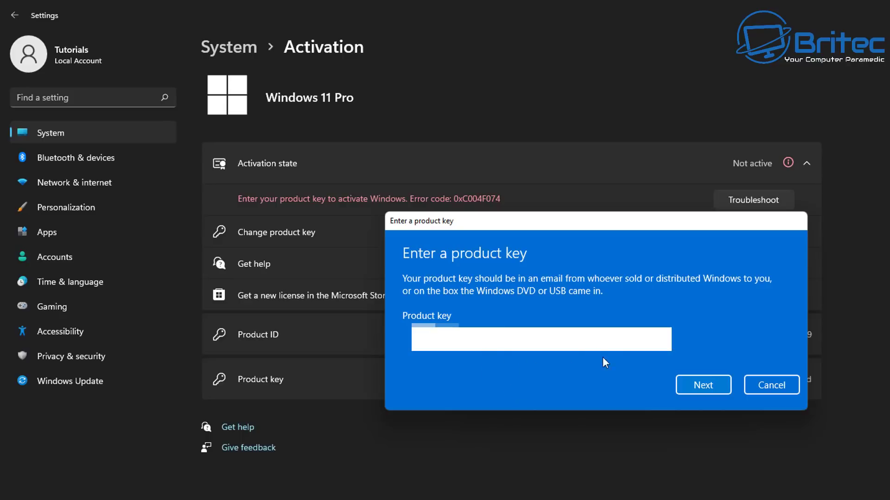
click(702, 386)
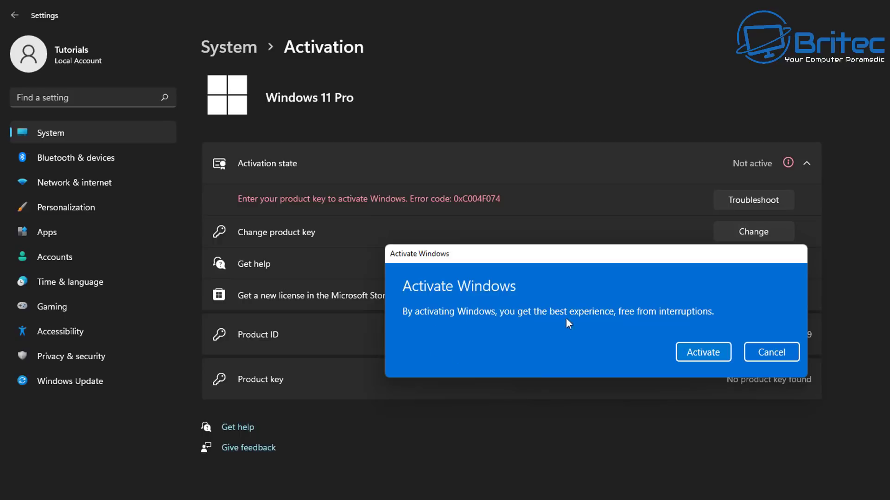